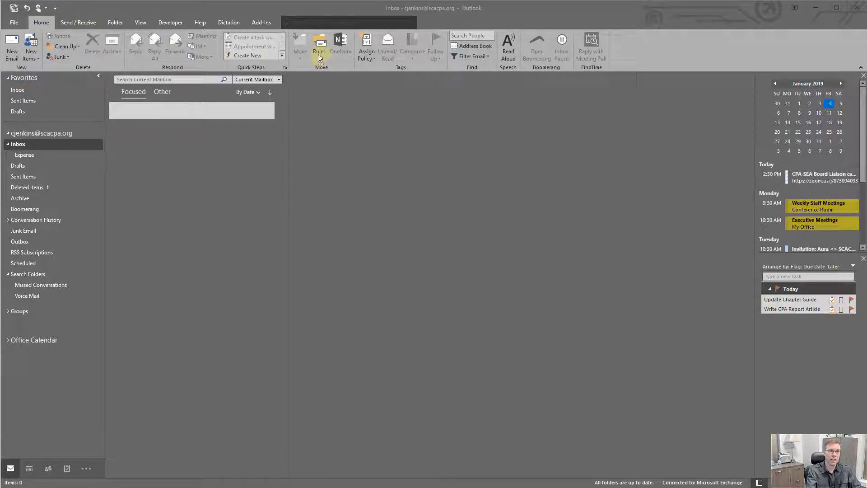
- Find the rules commands by searching for "Rules" and open the Rules and Alerts manager
click(318, 53)
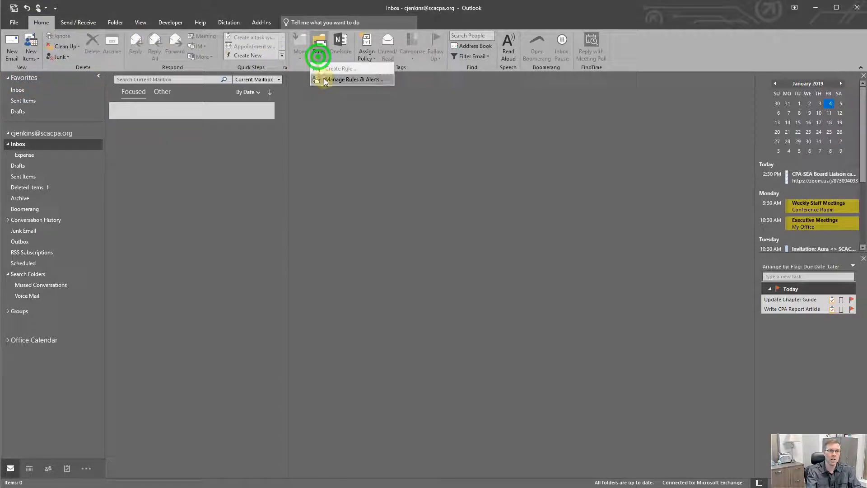
click(320, 103)
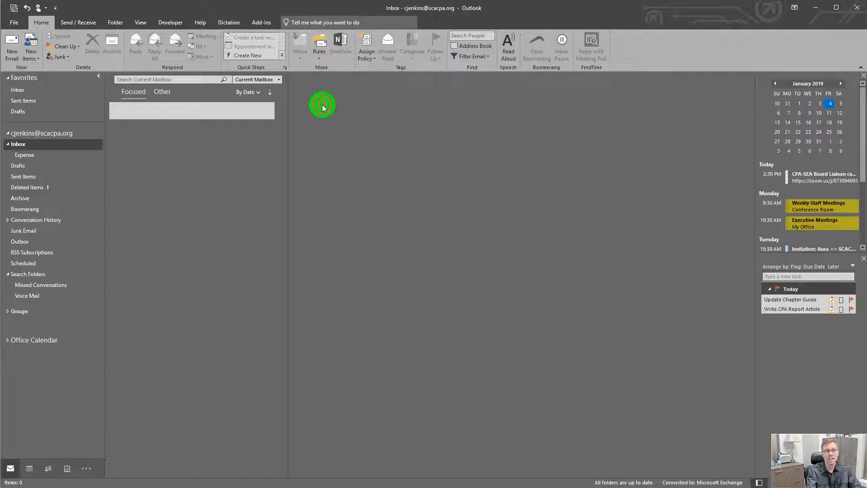
click(360, 21)
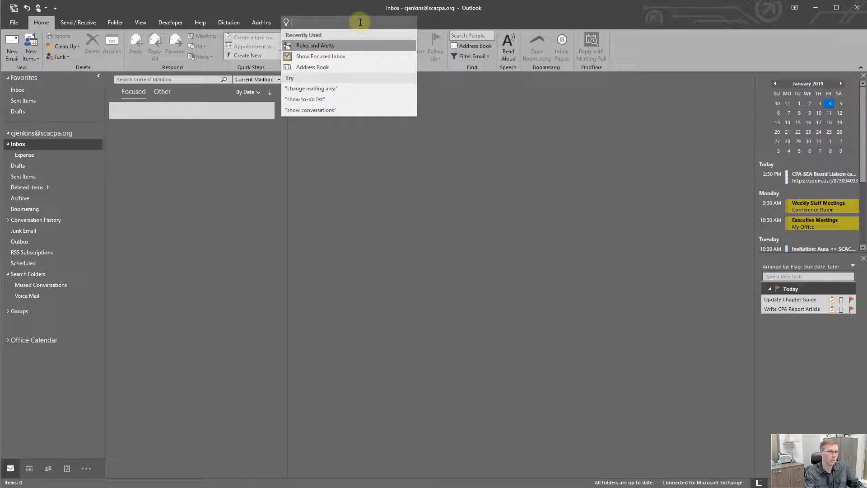
text(Rules)
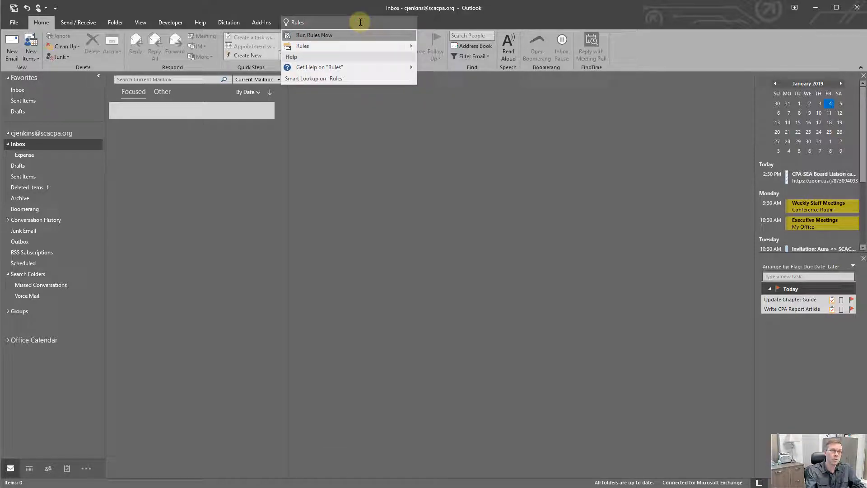
mouse_move(314, 50)
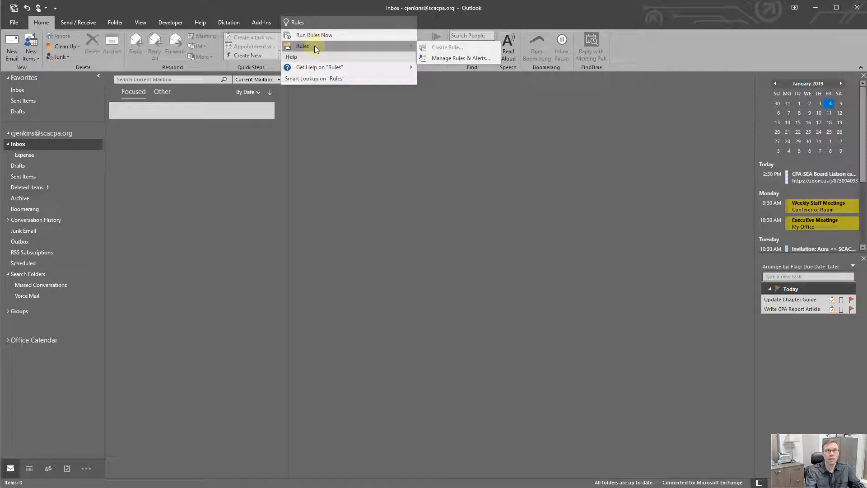
click(459, 59)
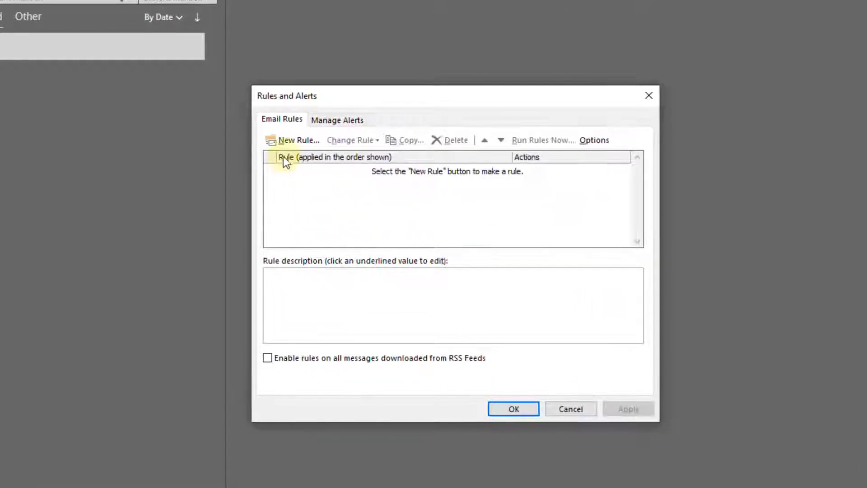
- Start a new blank rule that applies to messages I send
click(294, 140)
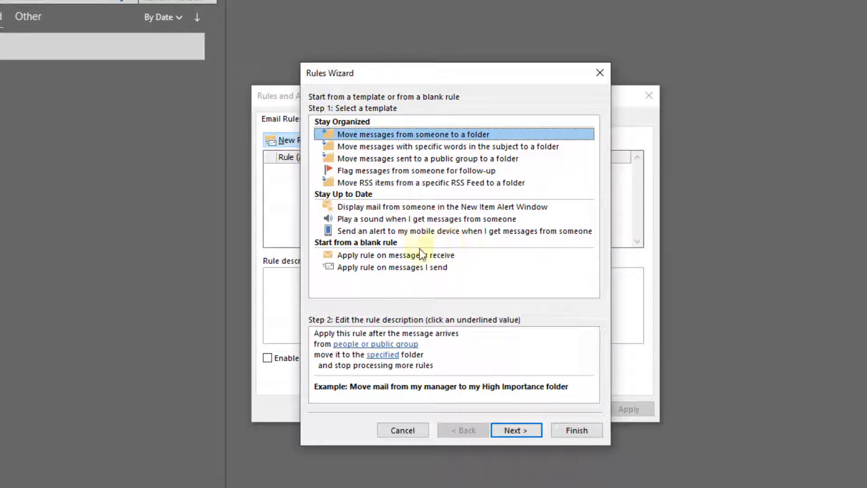
click(381, 268)
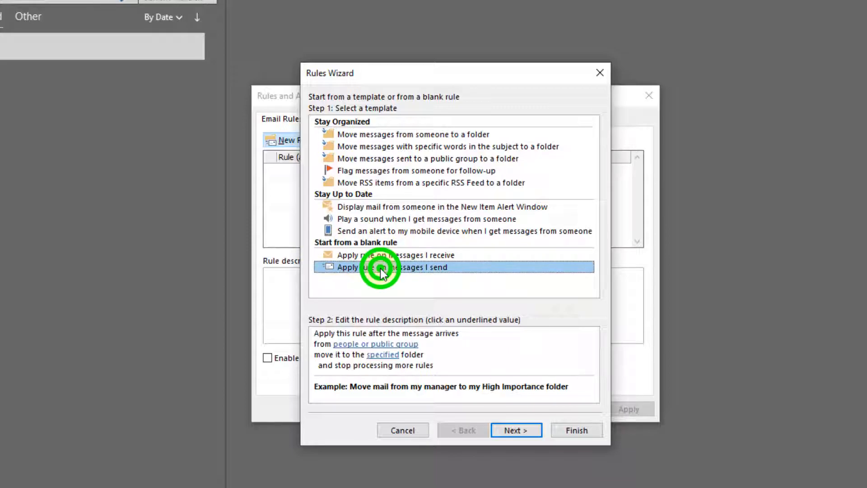
click(510, 430)
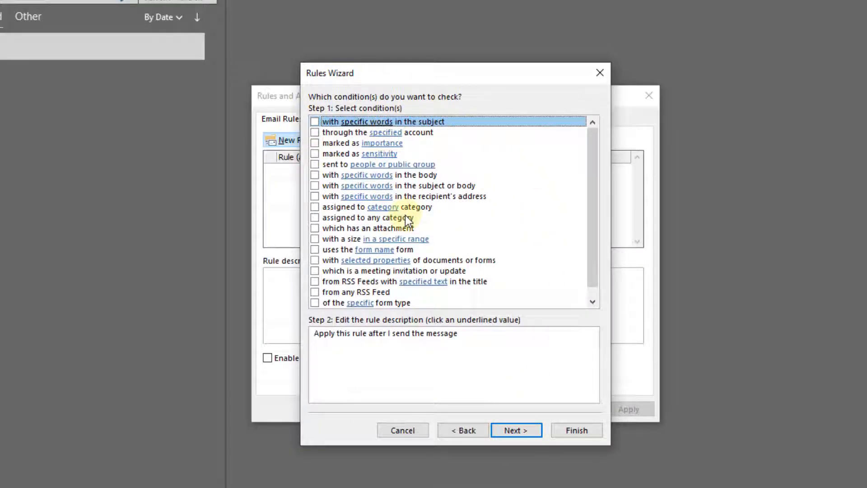
- Leave all rule conditions unselected and confirm that the rule applies to every message sent
scroll(473, 164, down, 1)
scroll(473, 163, up, 1)
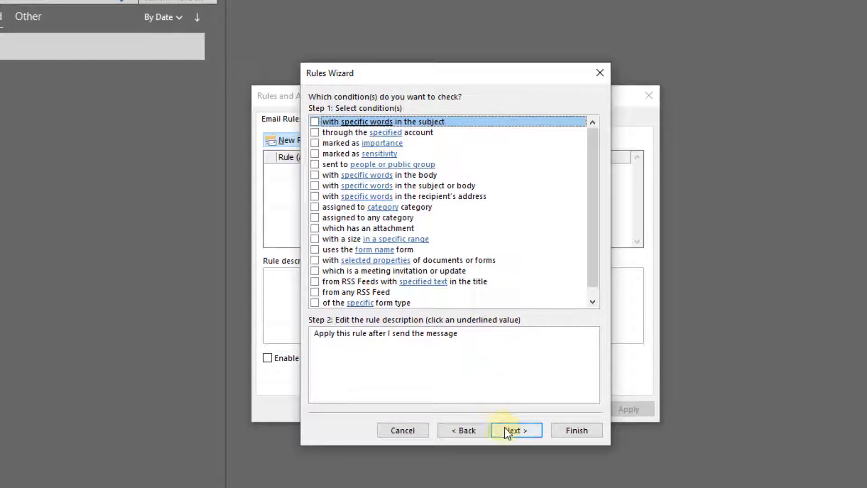
click(515, 430)
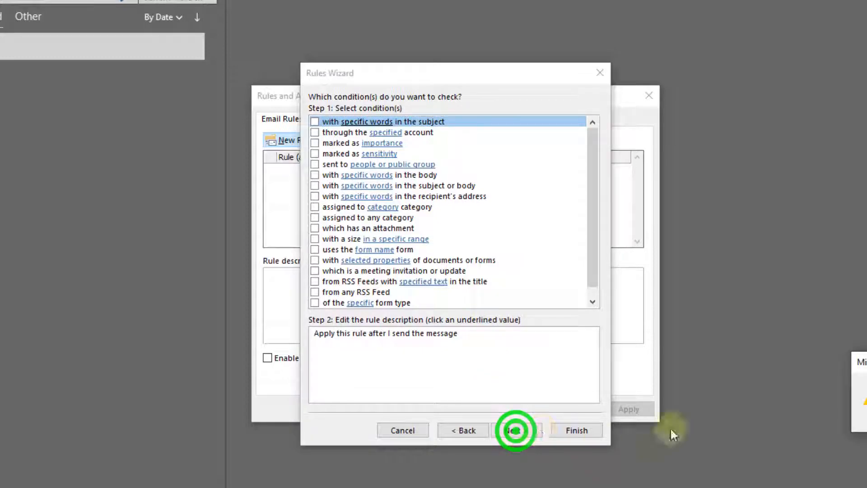
drag(853, 333, 520, 191)
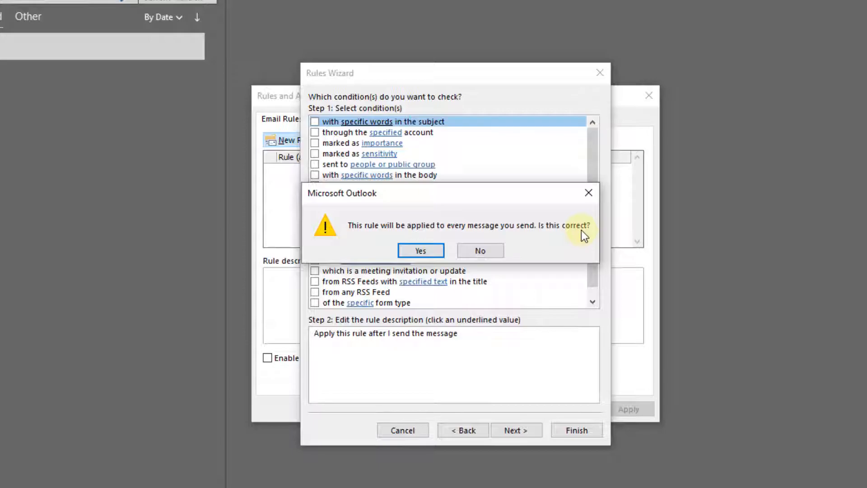
click(423, 251)
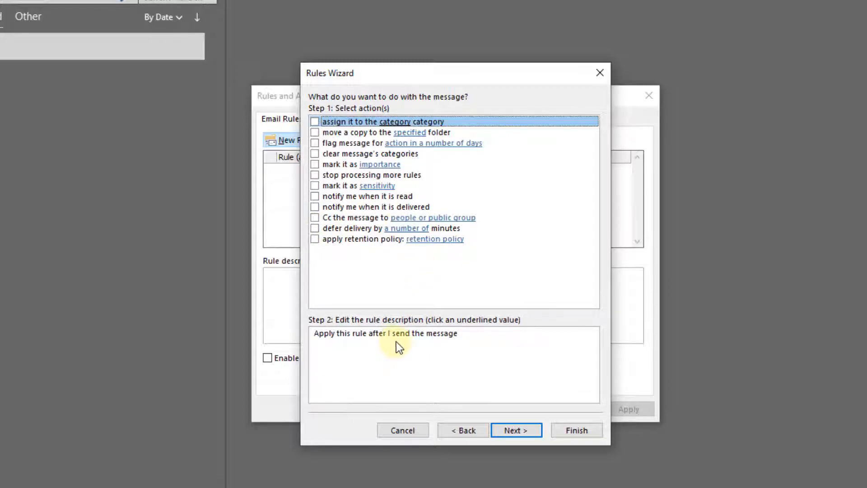
- Add the rule action that defers delivery and set the delay to 2 minutes
click(316, 229)
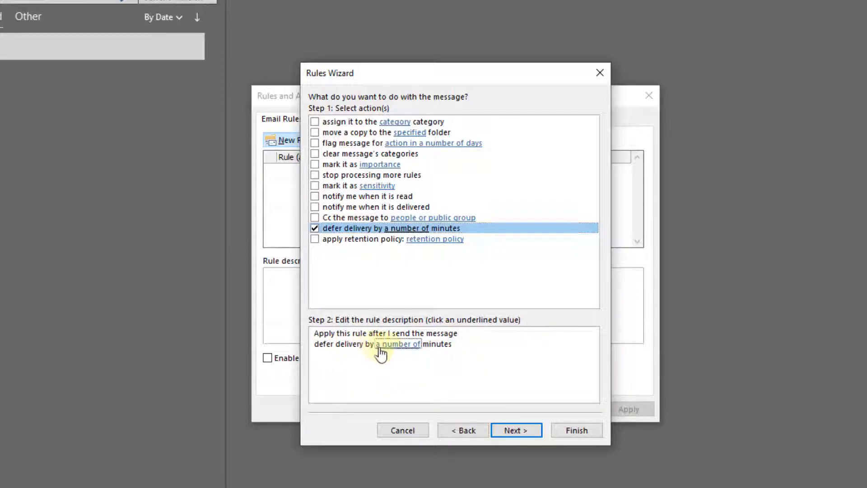
click(402, 345)
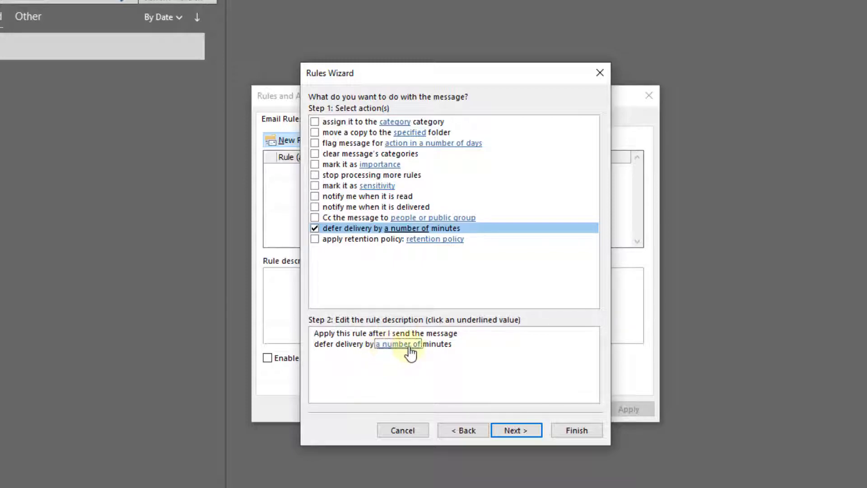
click(390, 346)
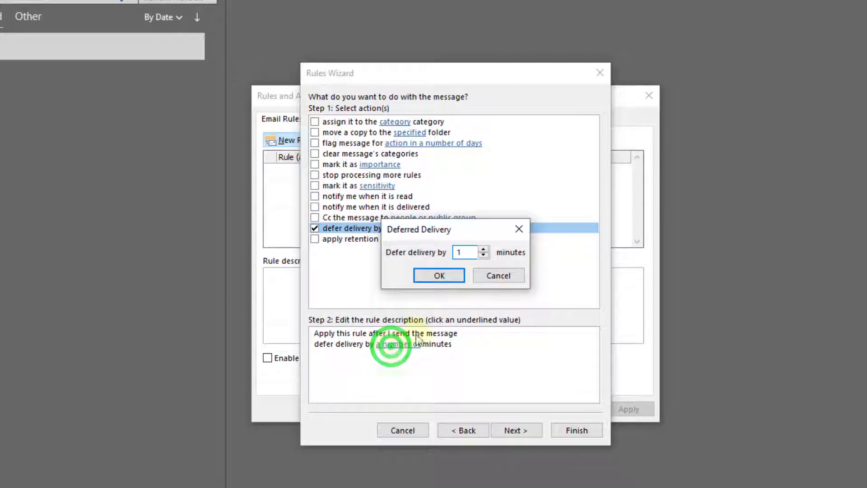
click(467, 254)
key(BackSpace)
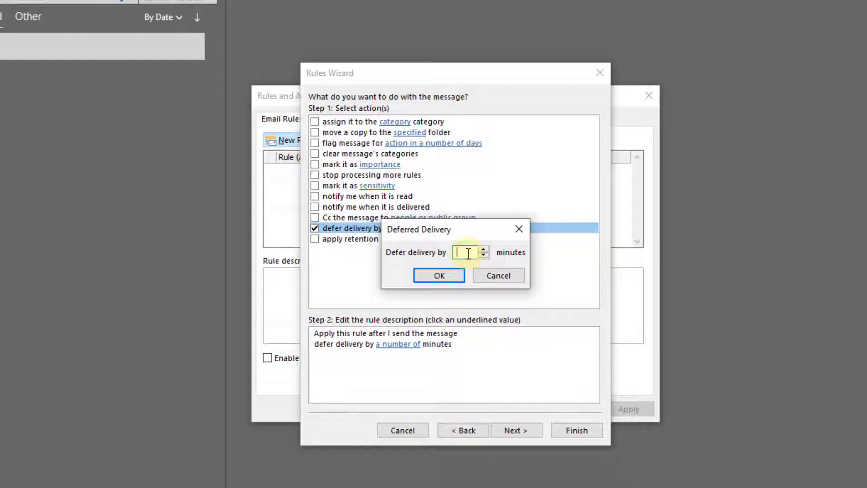
text(2)
click(448, 275)
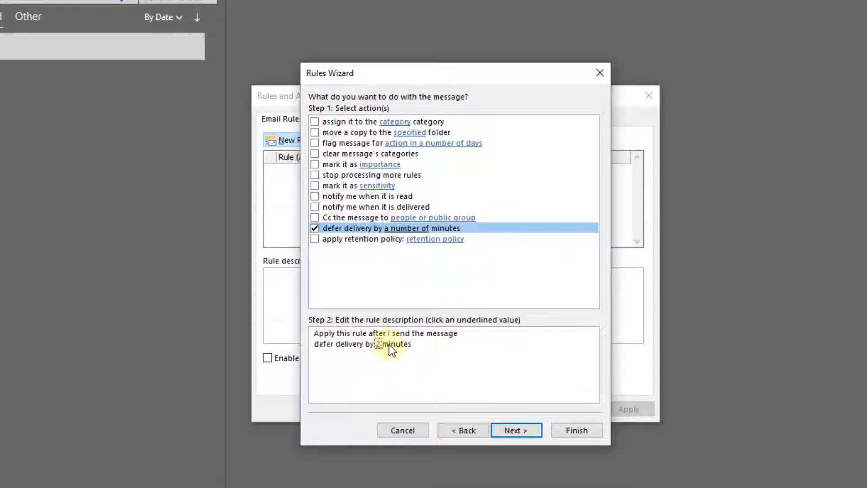
click(508, 429)
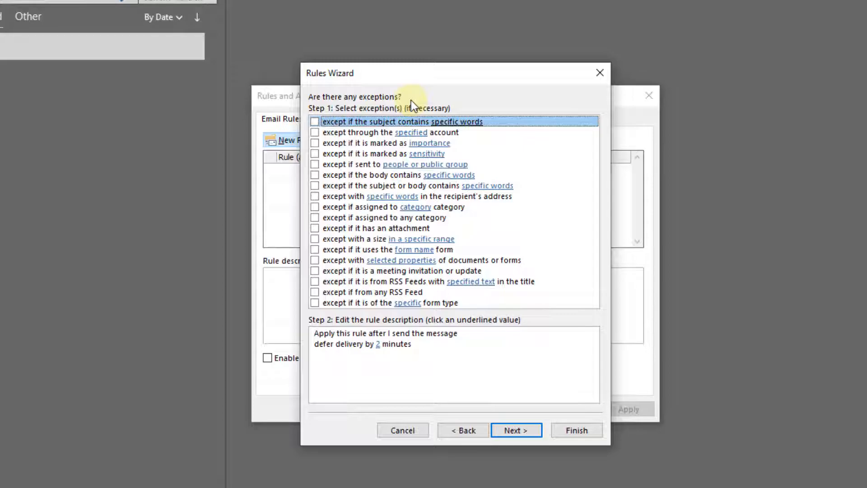
- Add an exception to the rule for messages marked with High importance
click(315, 143)
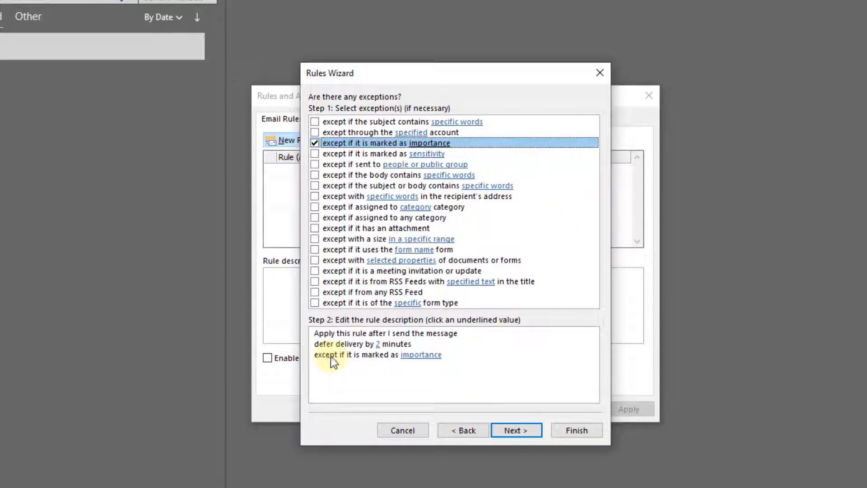
click(409, 355)
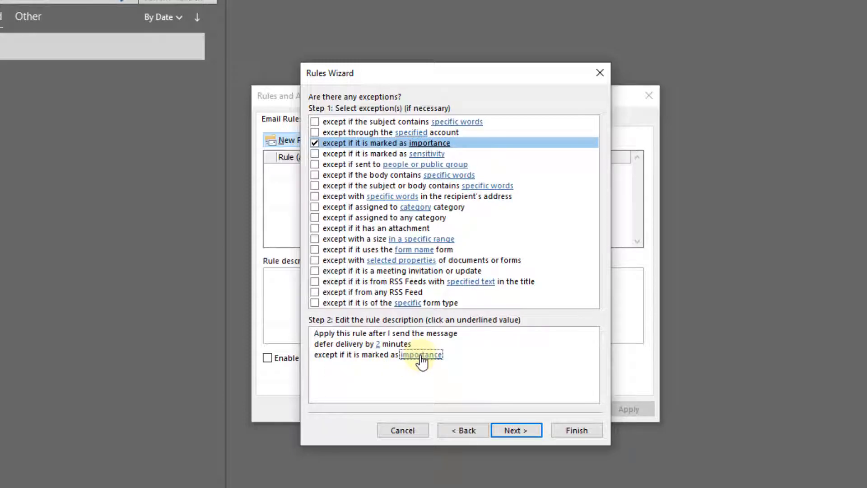
click(421, 356)
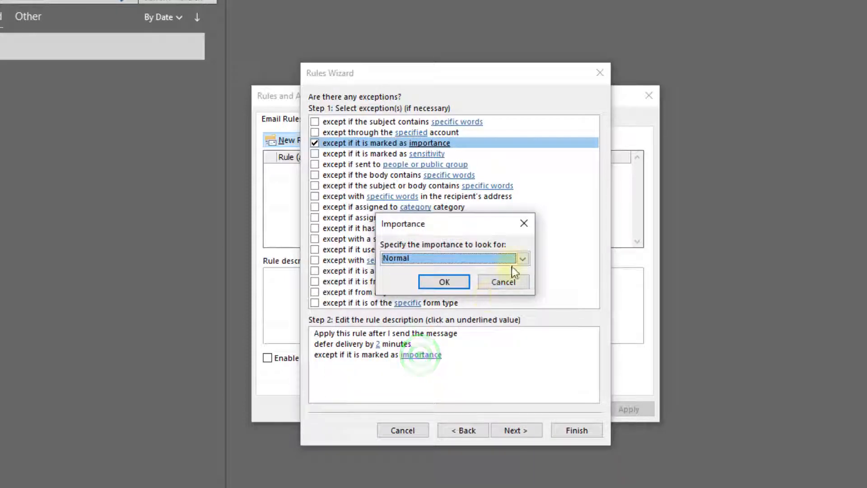
click(523, 259)
click(440, 290)
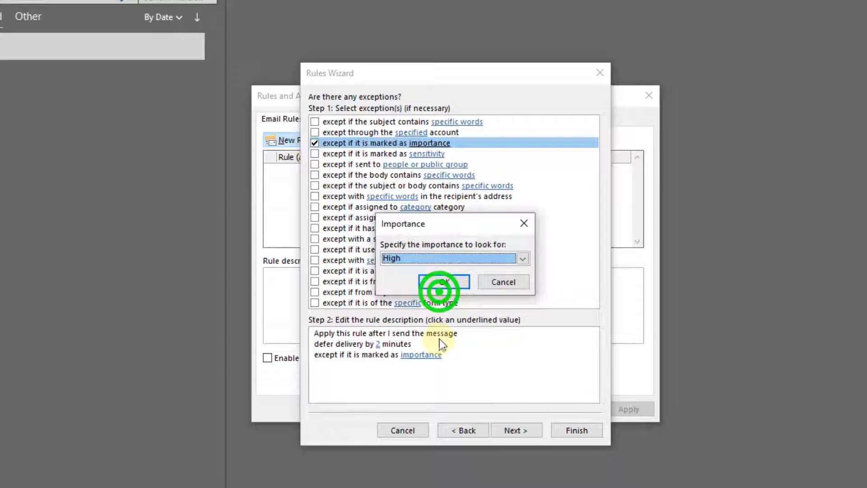
click(450, 282)
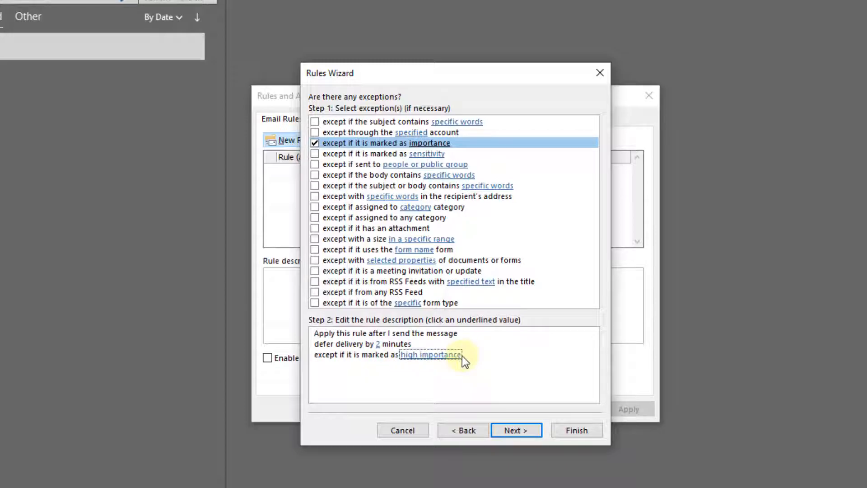
click(513, 429)
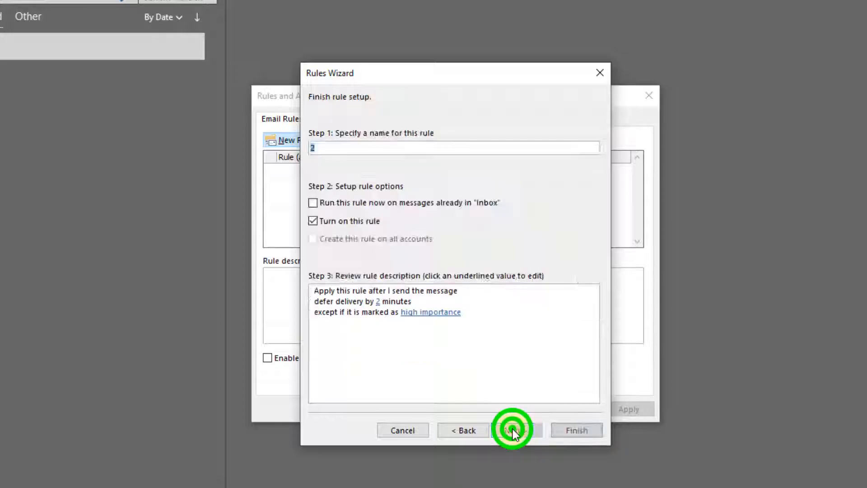
- Name the rule "Delay Send by 2 Minutes", finish it turned on, and save the rules list
click(330, 146)
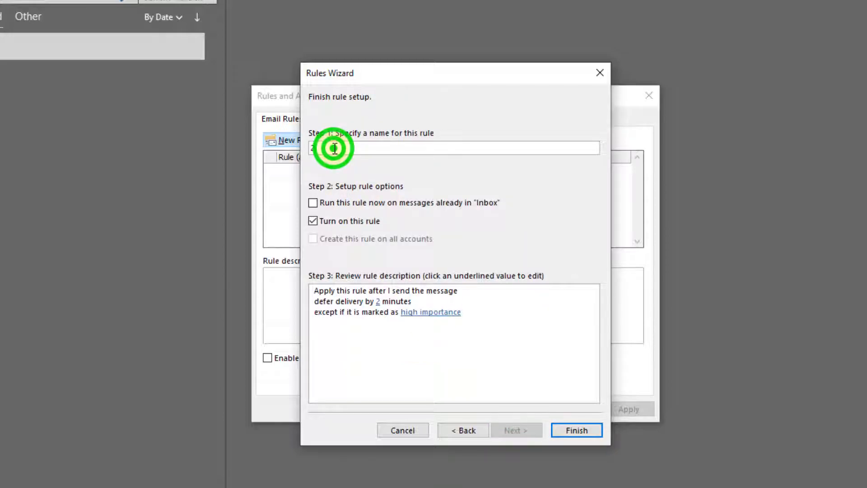
key(BackSpace)
text(Delay Send b)
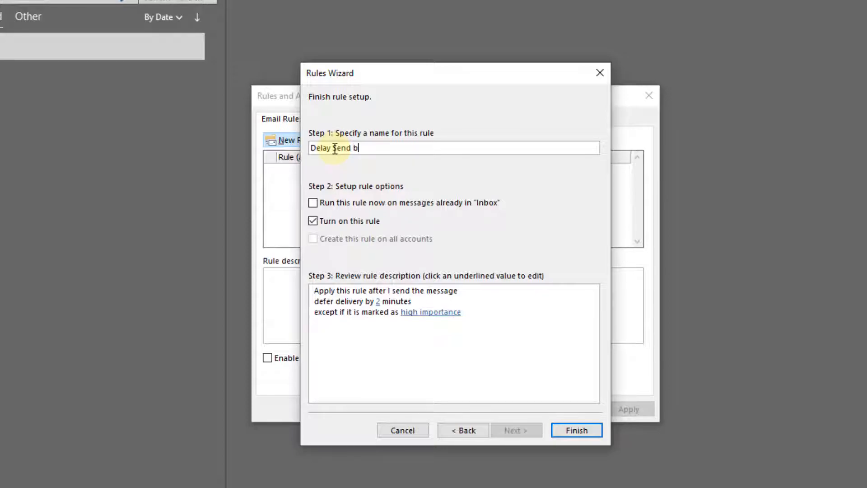
text(y 2 Minutes)
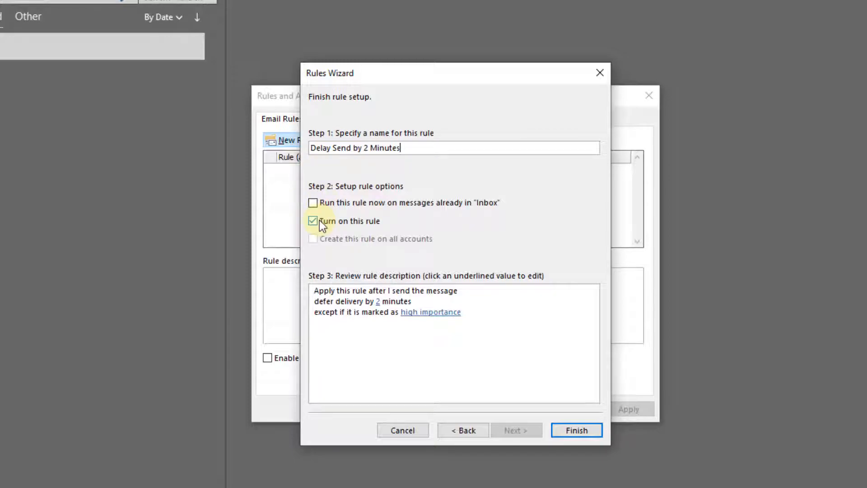
click(570, 430)
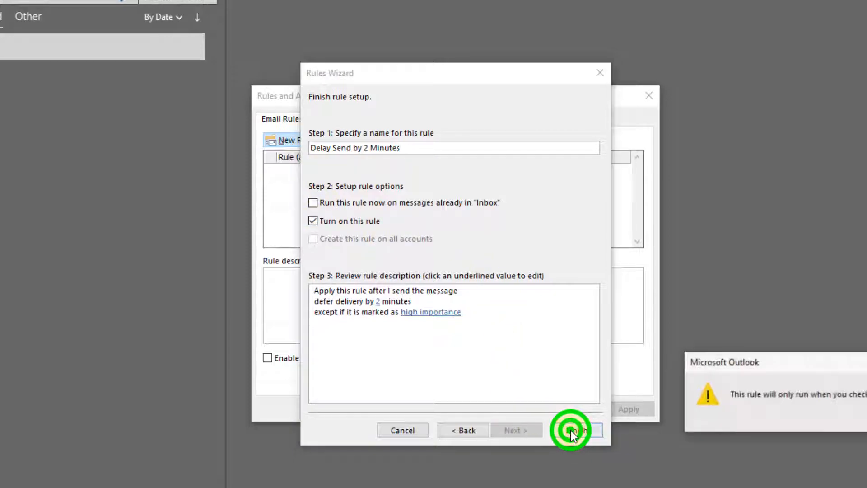
drag(852, 355, 326, 175)
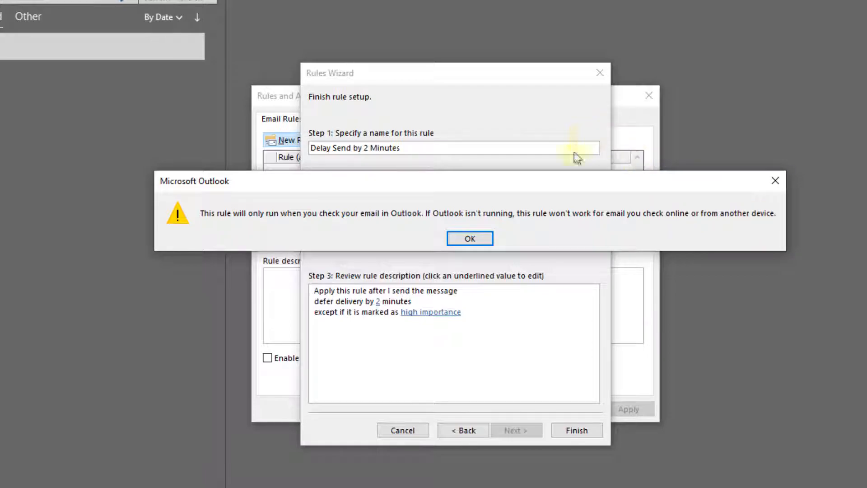
click(473, 238)
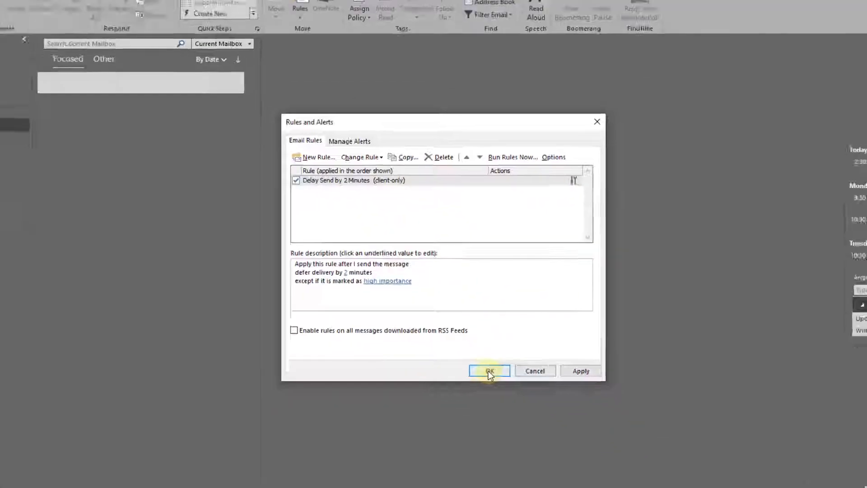
click(490, 371)
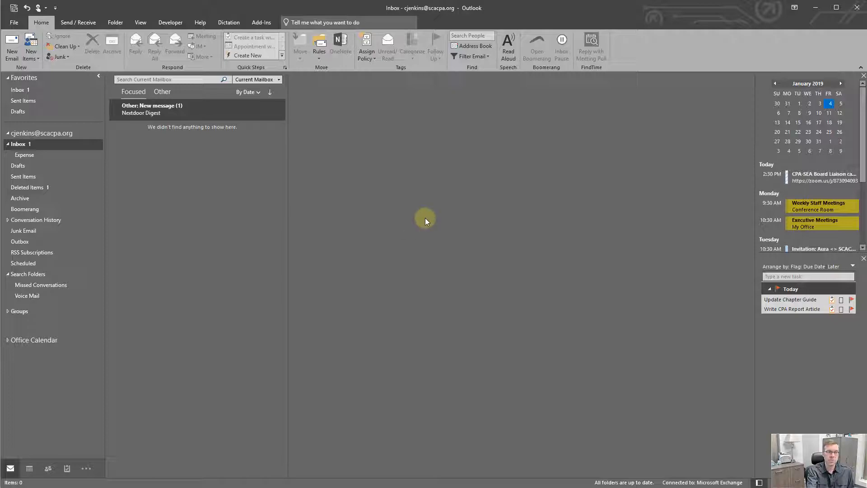
- Send a new email to the mailbox owner's own address with the subject "Test with Delay"
click(12, 59)
click(271, 149)
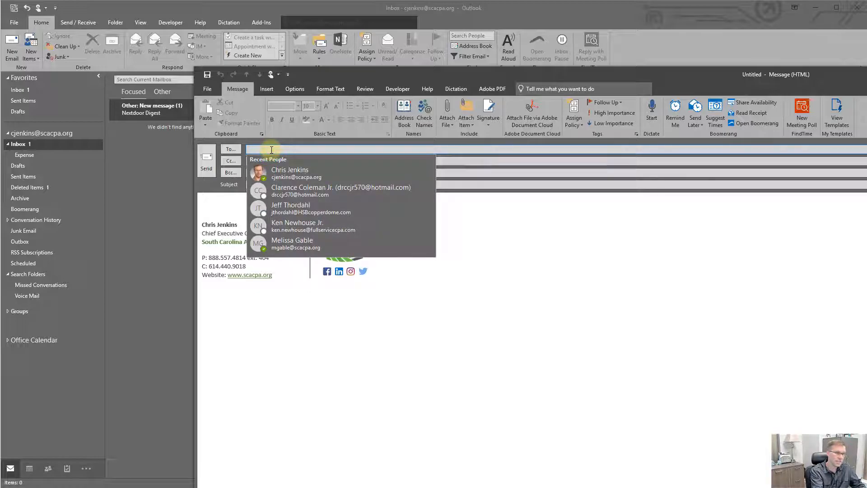
click(340, 171)
click(272, 185)
text(Test with Delay)
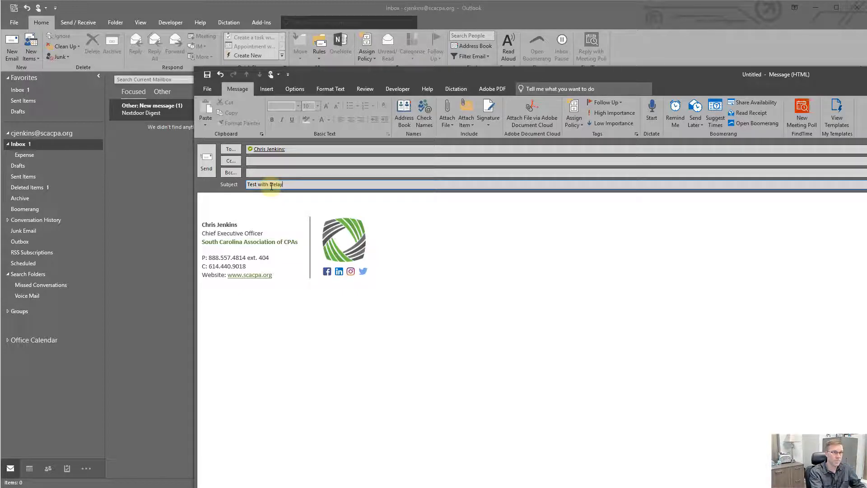
click(206, 172)
click(206, 169)
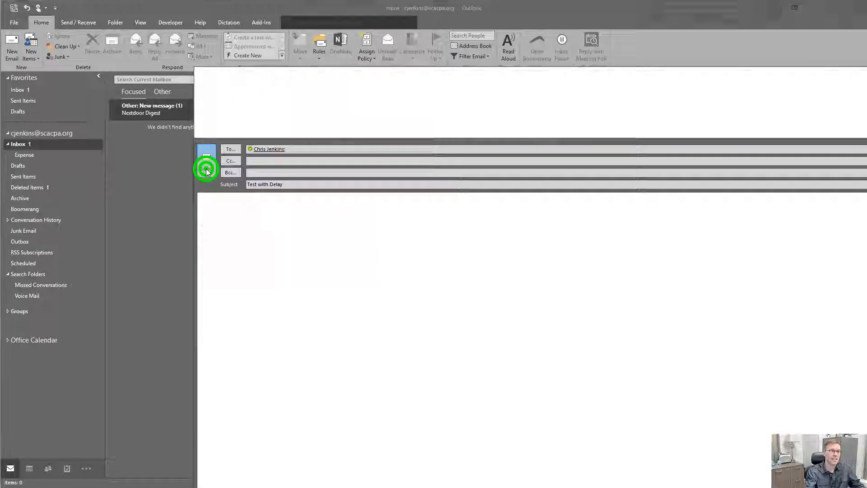
- Open the "Test with Delay" message waiting in the Outbox, add "Something" to its body, and shrink the message window
click(23, 242)
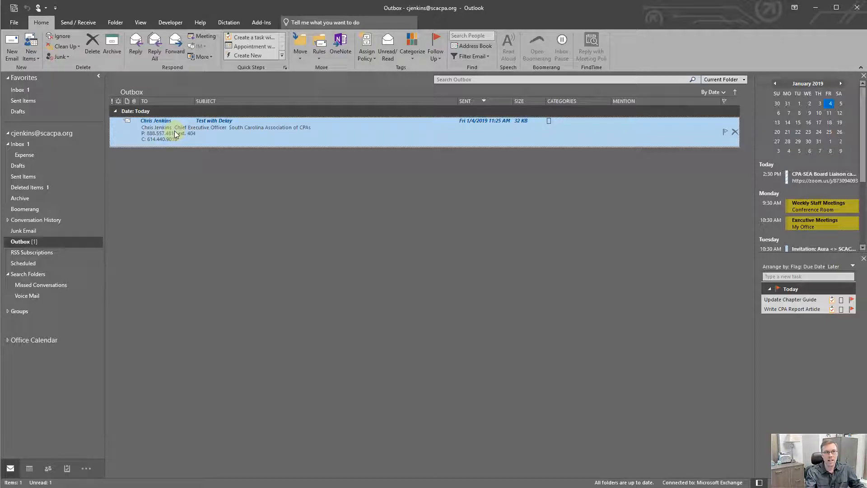
double_click(175, 134)
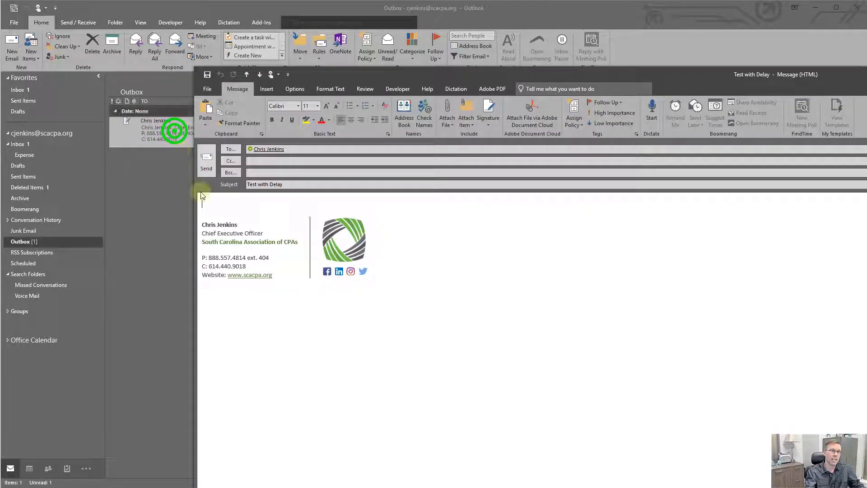
click(206, 204)
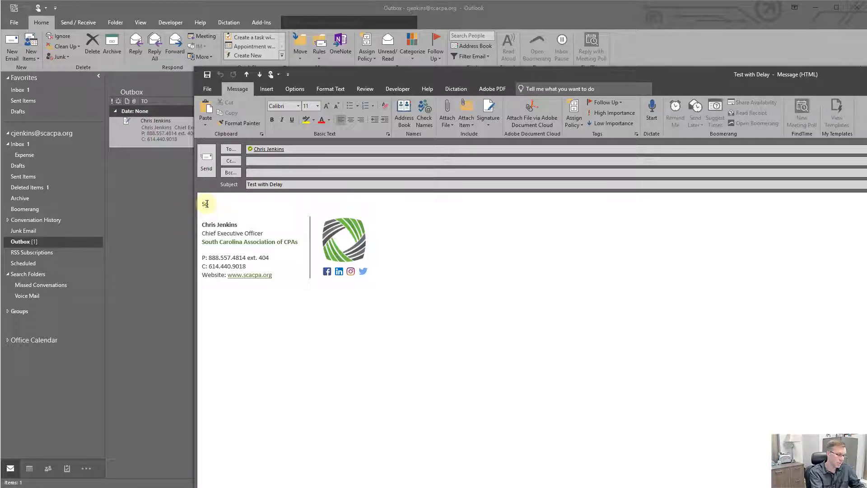
text(Something)
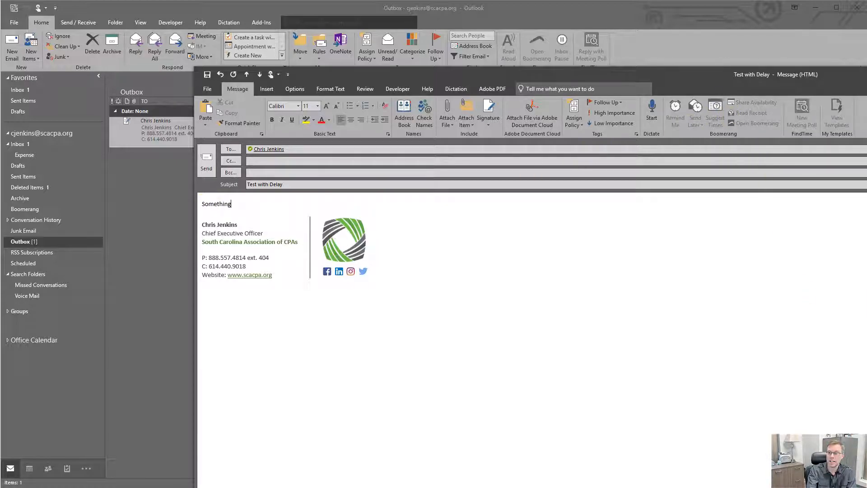
drag(866, 487, 812, 436)
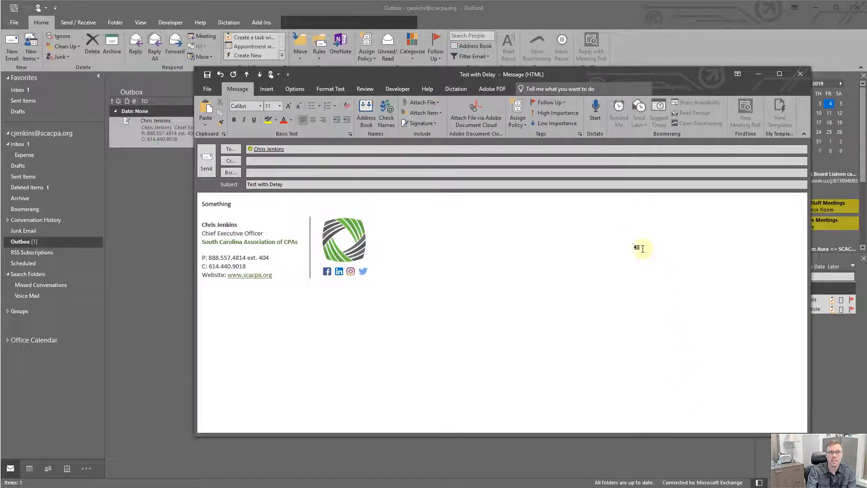
- Close the edited message with its changes saved, and reopen it from the Outbox to send it again
click(805, 71)
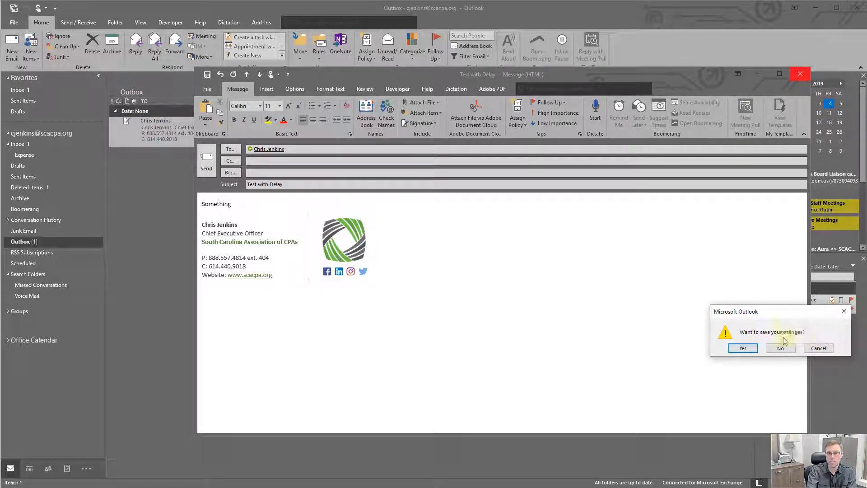
drag(767, 311, 366, 205)
click(352, 244)
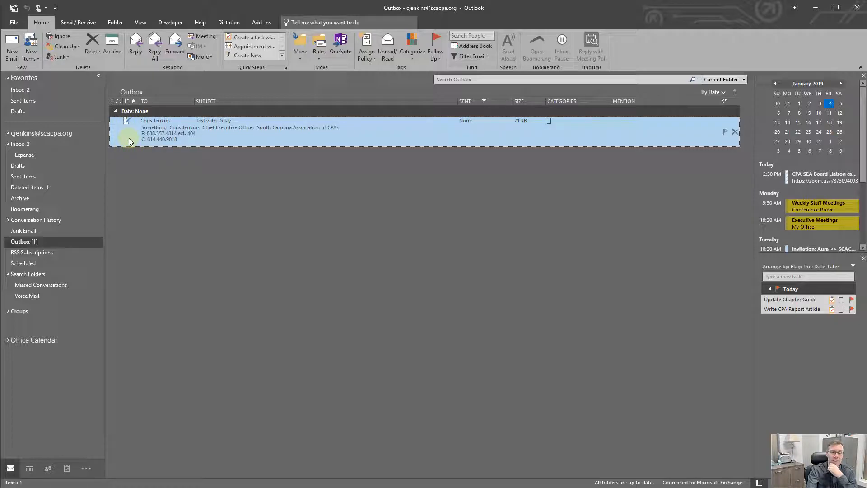
double_click(223, 130)
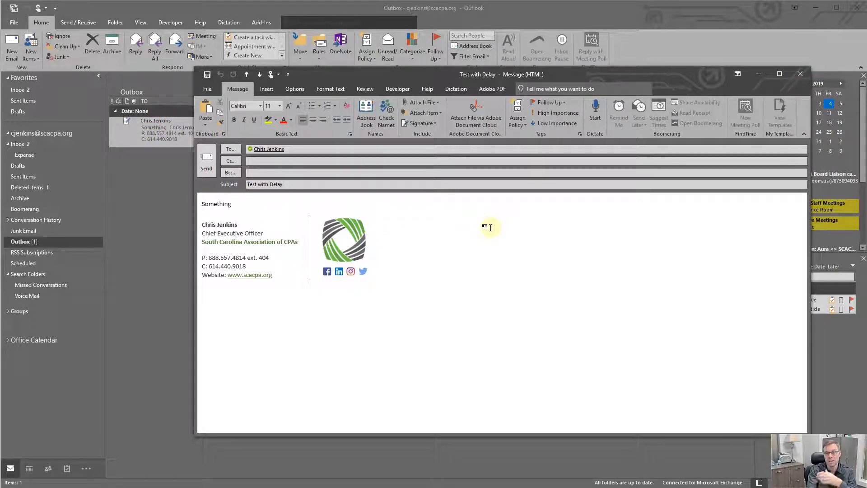
click(204, 168)
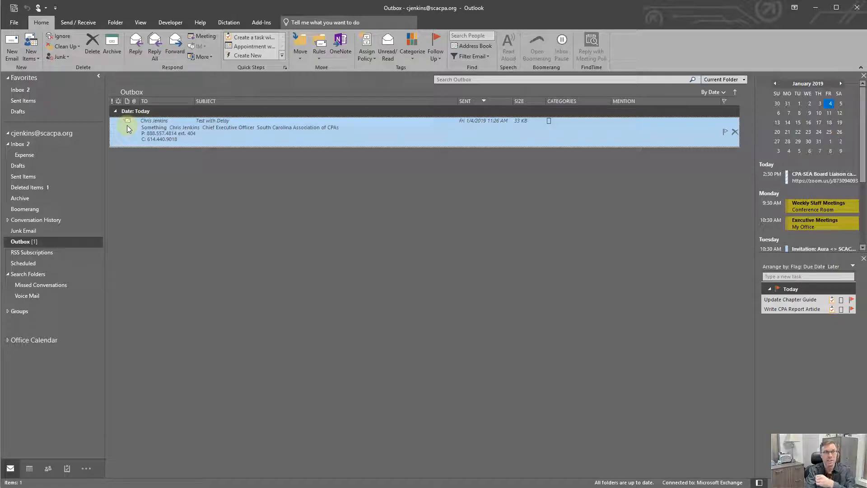
- Start a new email to the mailbox owner's own address with the subject "Send no delay"
drag(127, 129, 6, 48)
click(7, 51)
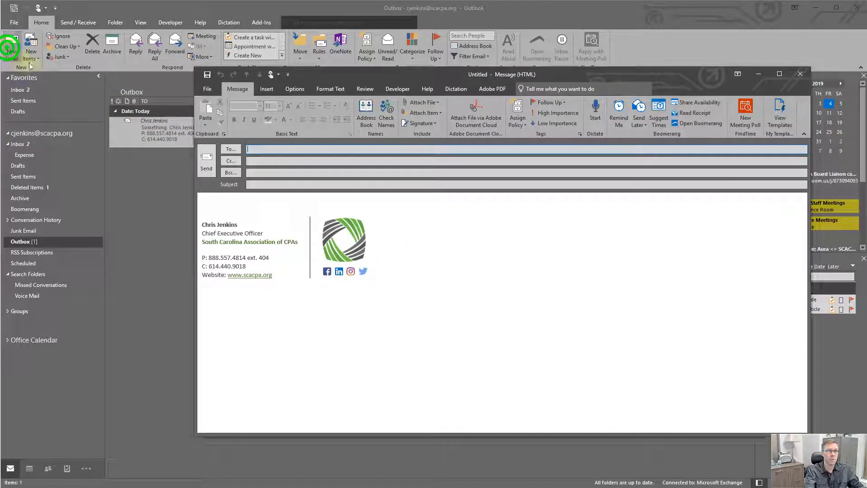
text(c)
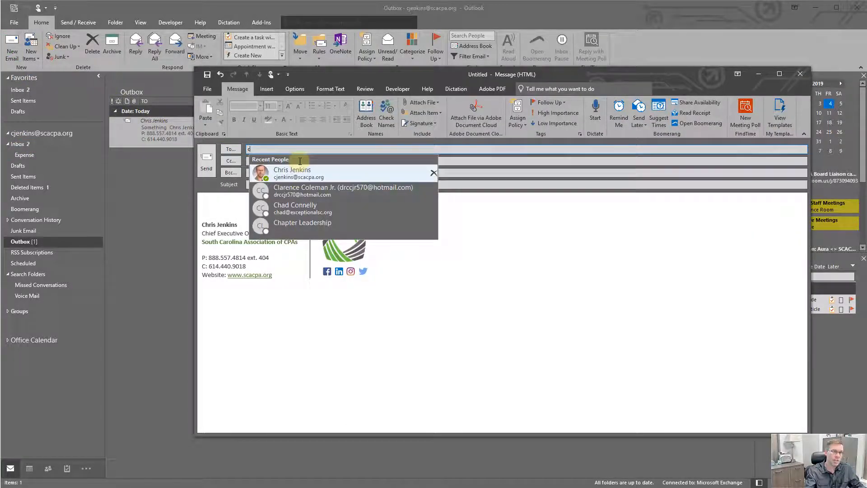
click(300, 173)
click(262, 185)
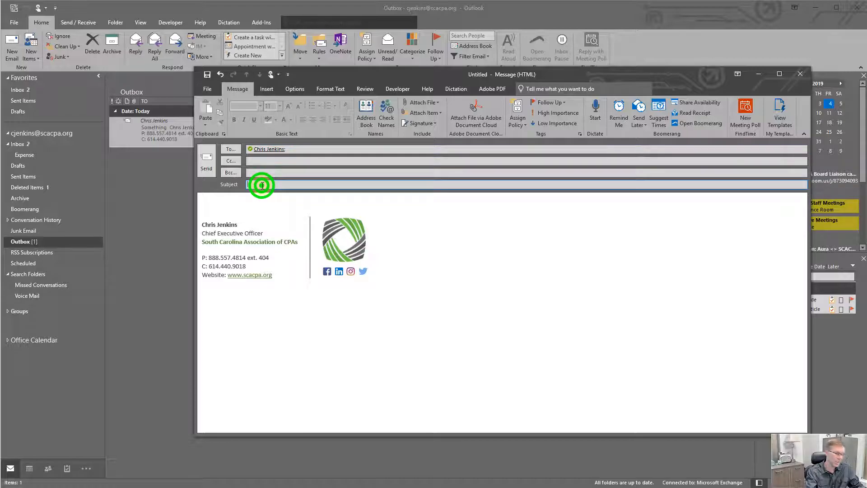
text(Send)
text( to dela)
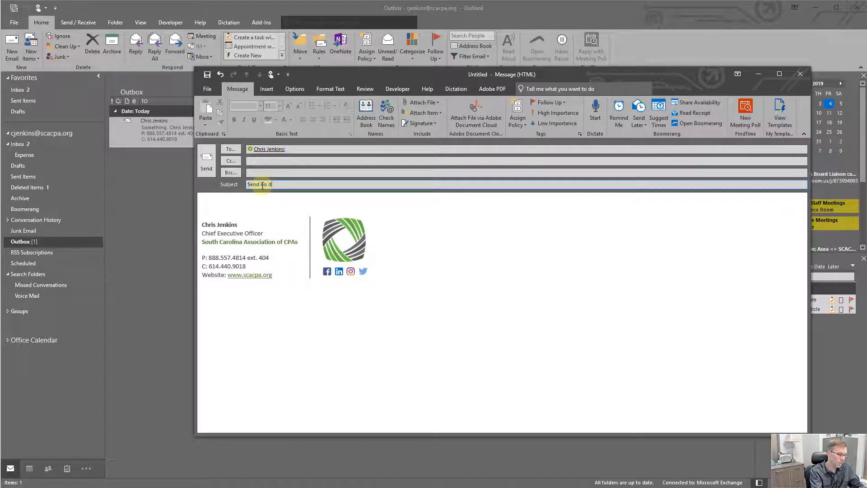
text(y)
- Enter "Something" as the body of the new email and send it marked with High importance
click(256, 203)
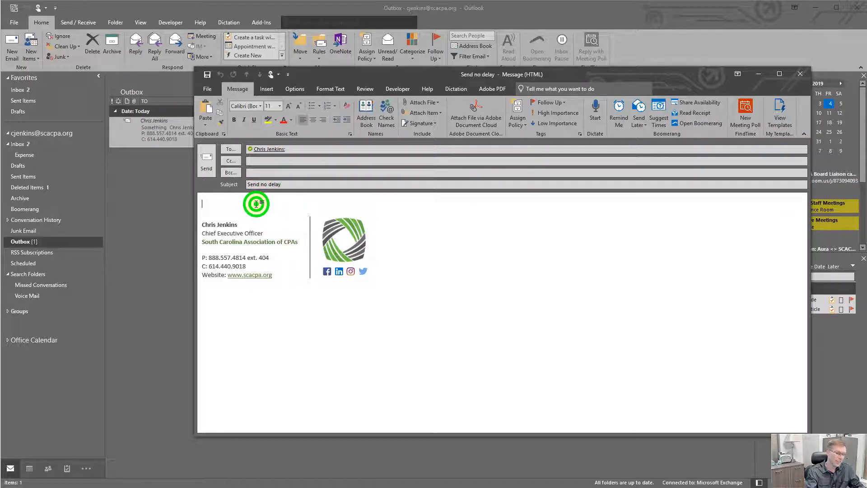
text(Something)
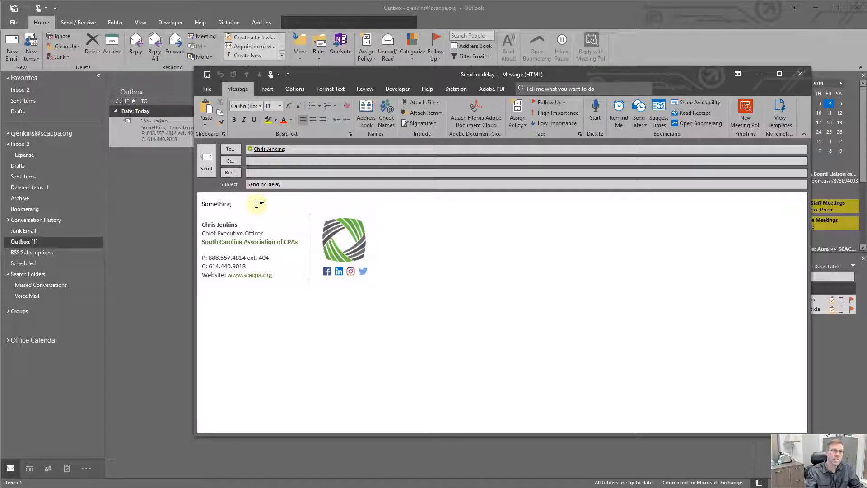
click(547, 112)
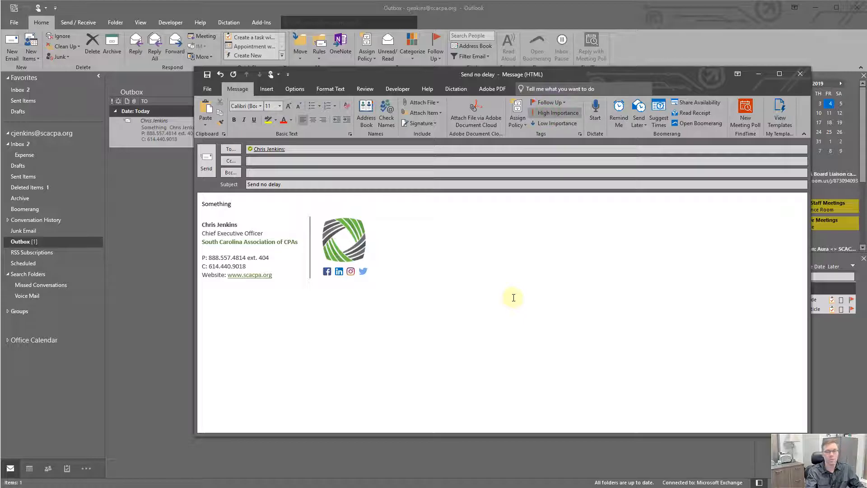
click(208, 166)
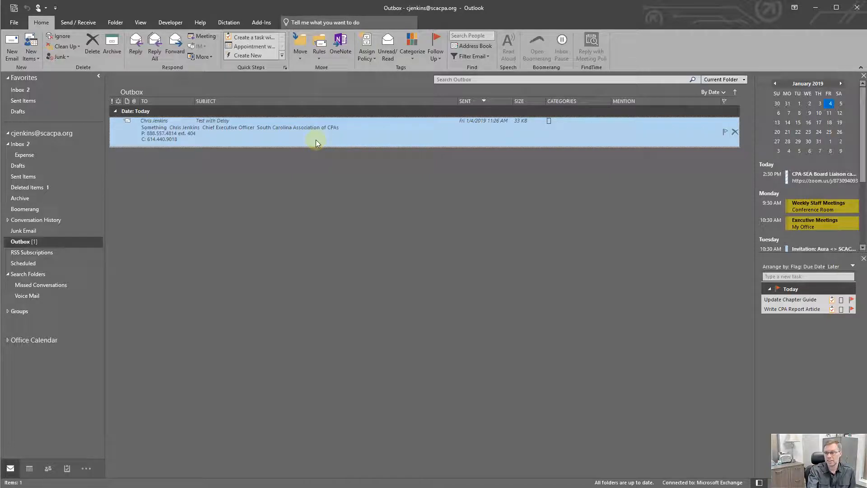
- Check the Inbox for the "Send no delay" email and the Outbox for the delayed message
click(24, 145)
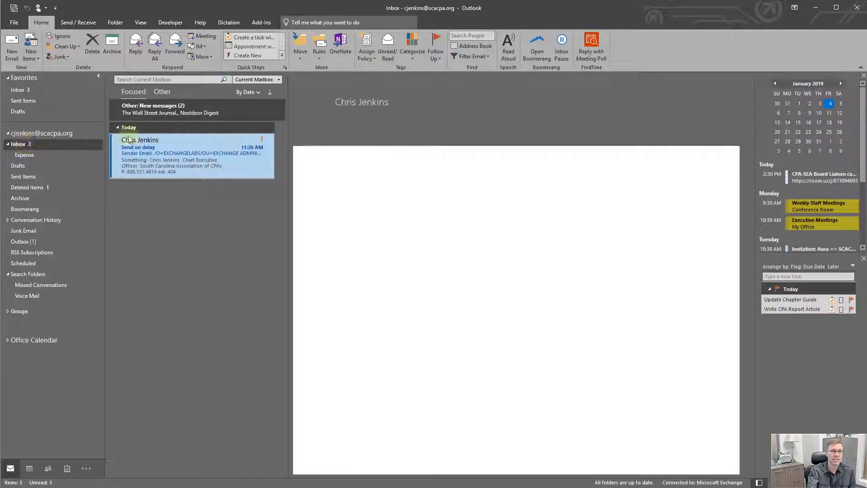
click(164, 167)
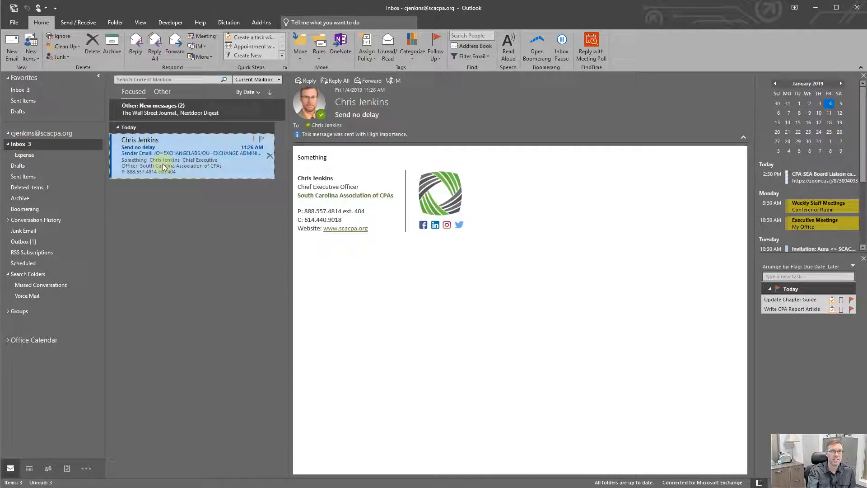
click(31, 244)
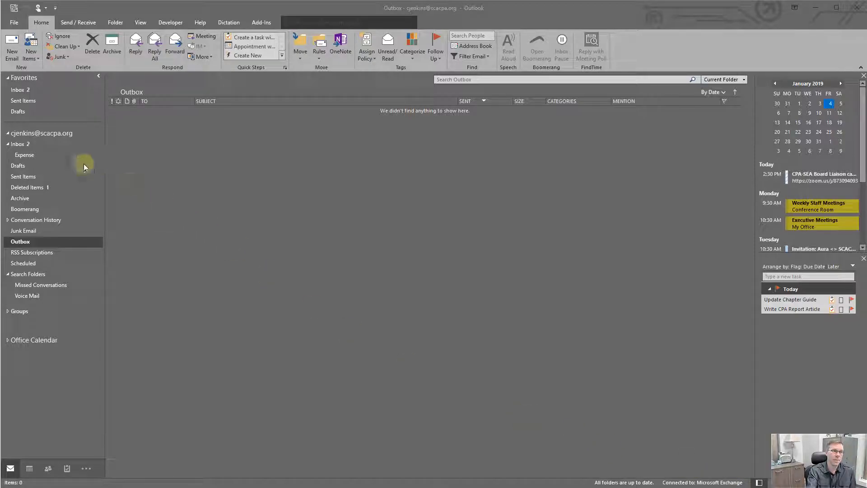
- Compare the arrival times of the "Test with Delay" and "Send no delay" emails in the Inbox
click(22, 144)
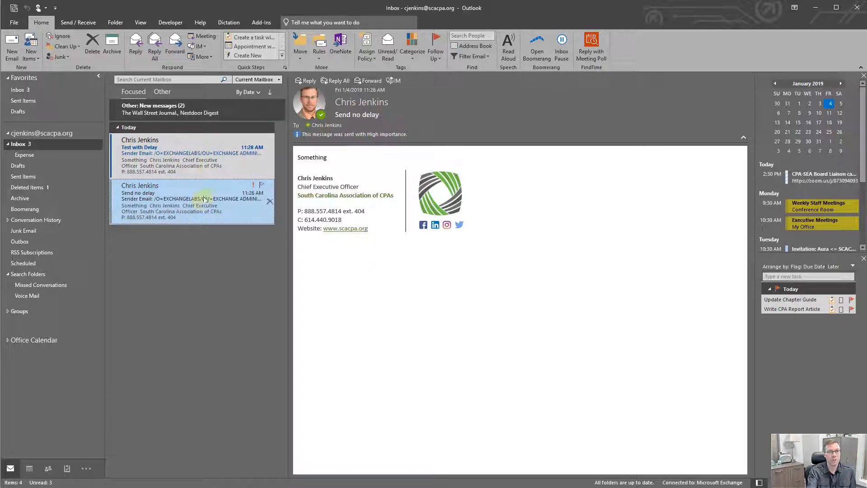
click(212, 162)
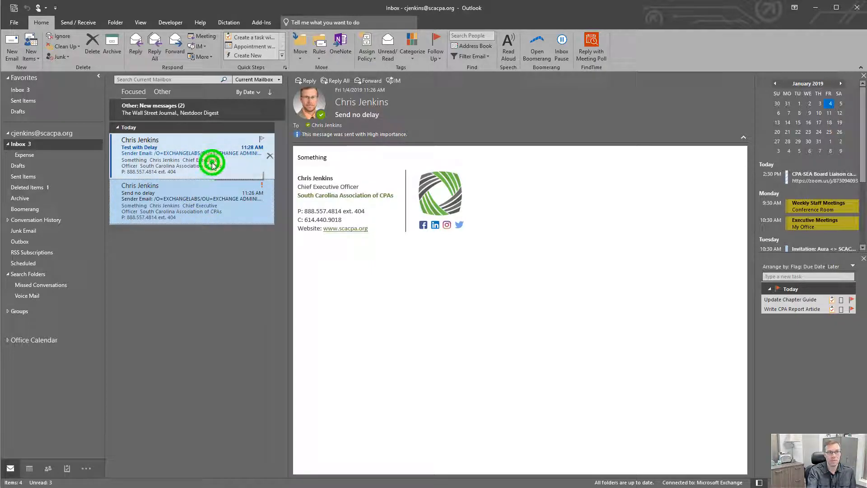
click(210, 196)
click(197, 164)
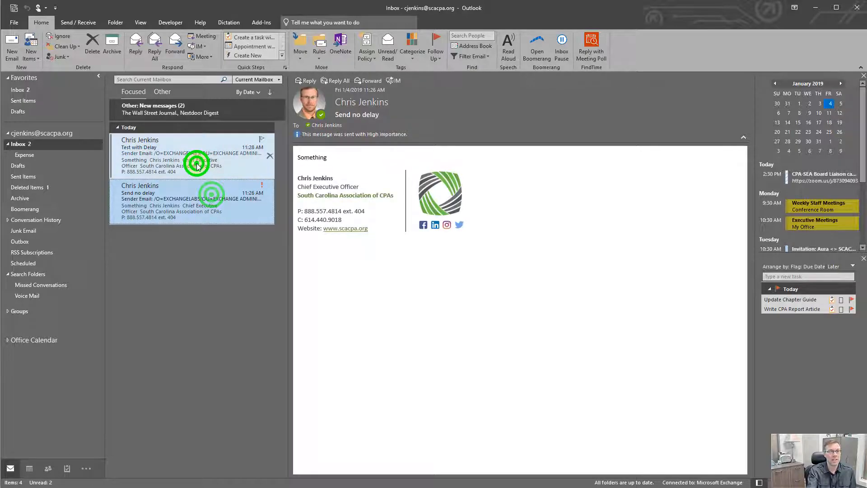
click(196, 196)
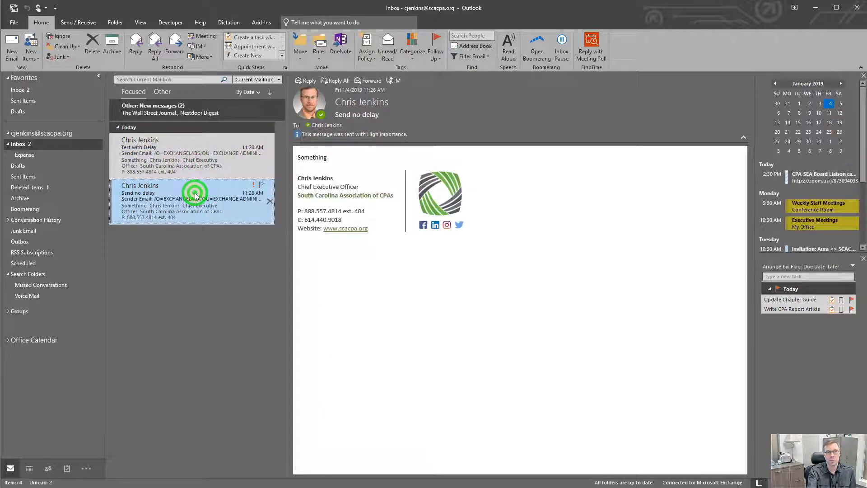